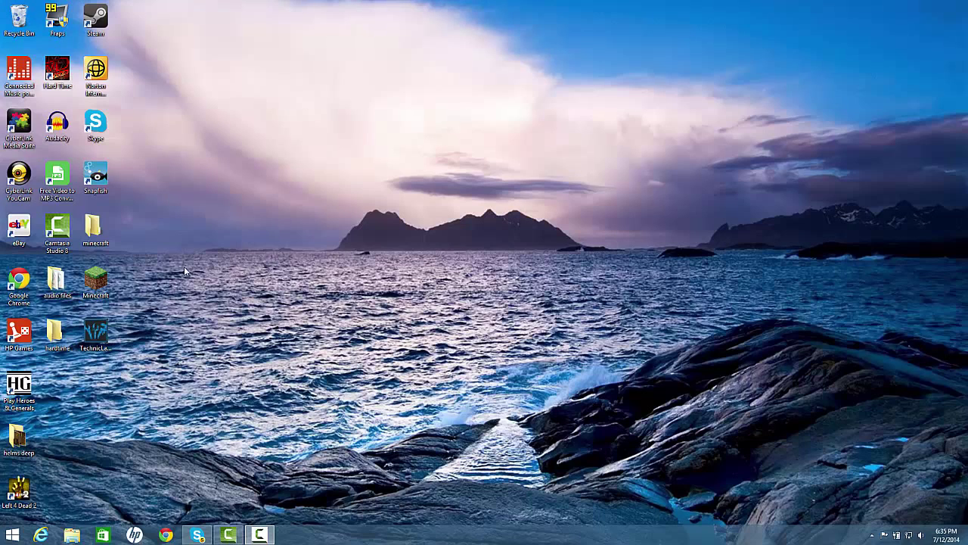
# Step: Launch the Minecraft Launcher and switch from OptiFine to the player's account profile
pyautogui.doubleClick(94, 286)
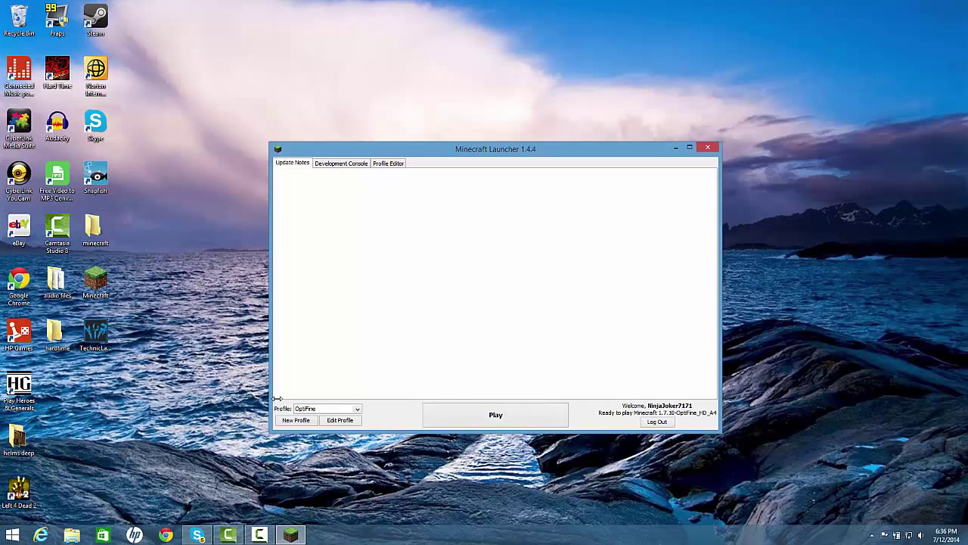
pyautogui.click(338, 409)
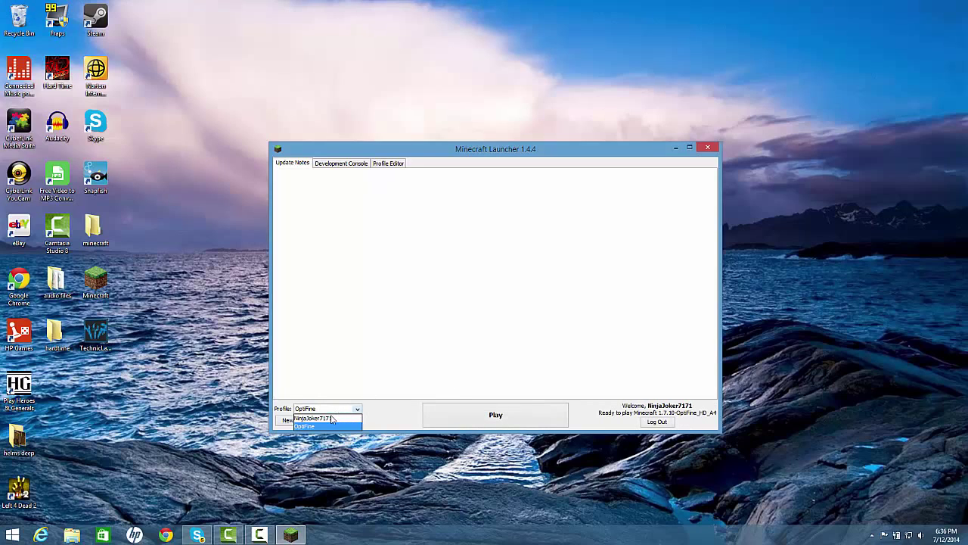
pyautogui.click(330, 420)
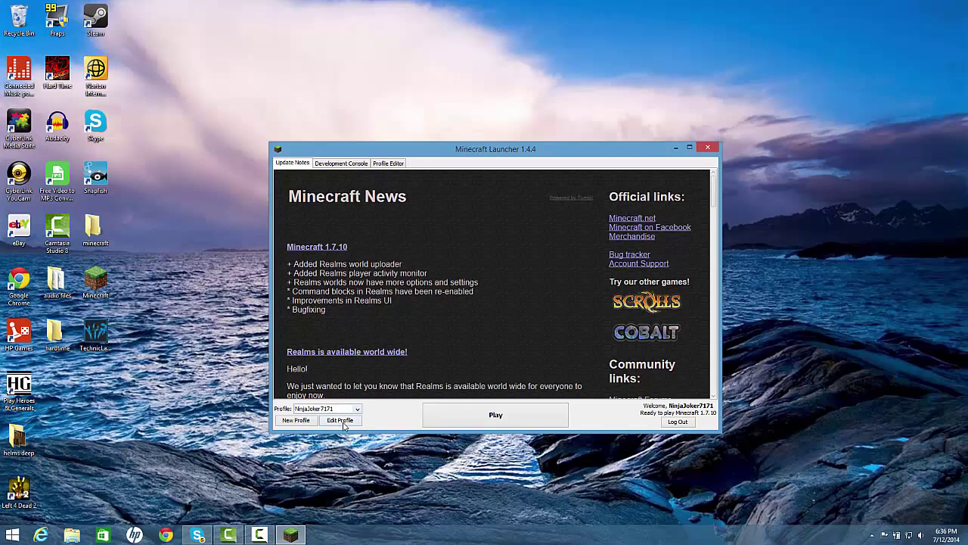
# Step: Look over the current profile's settings without saving, then switch to the OptiFine profile
pyautogui.click(344, 424)
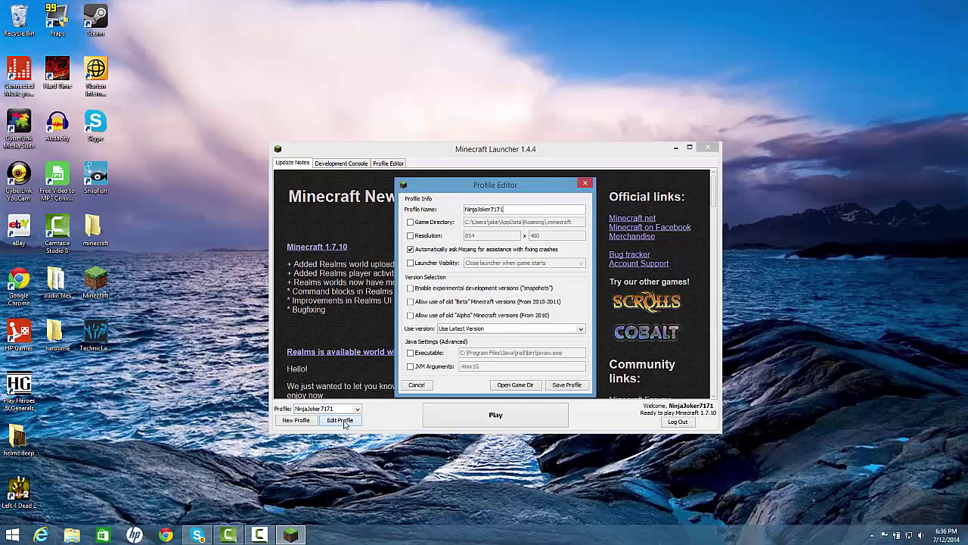
pyautogui.click(584, 183)
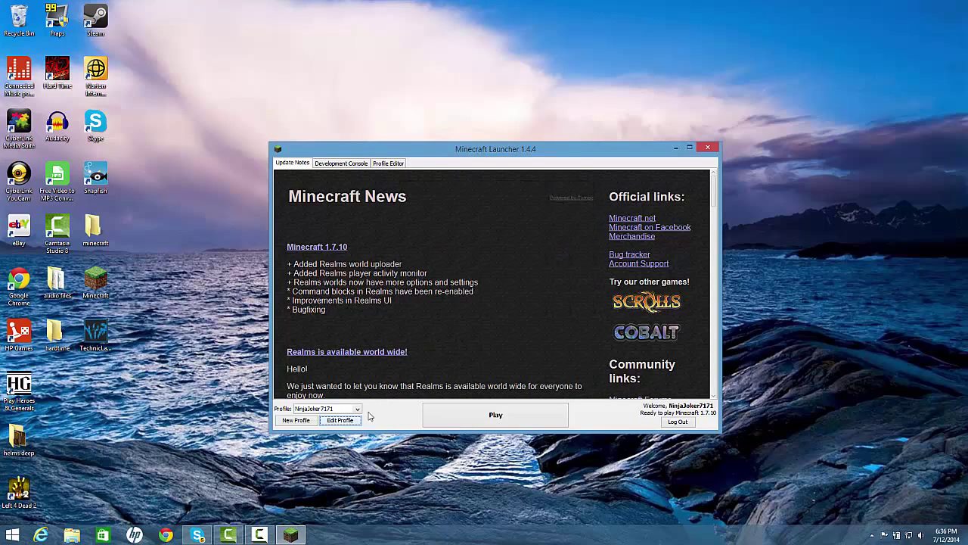
pyautogui.click(346, 410)
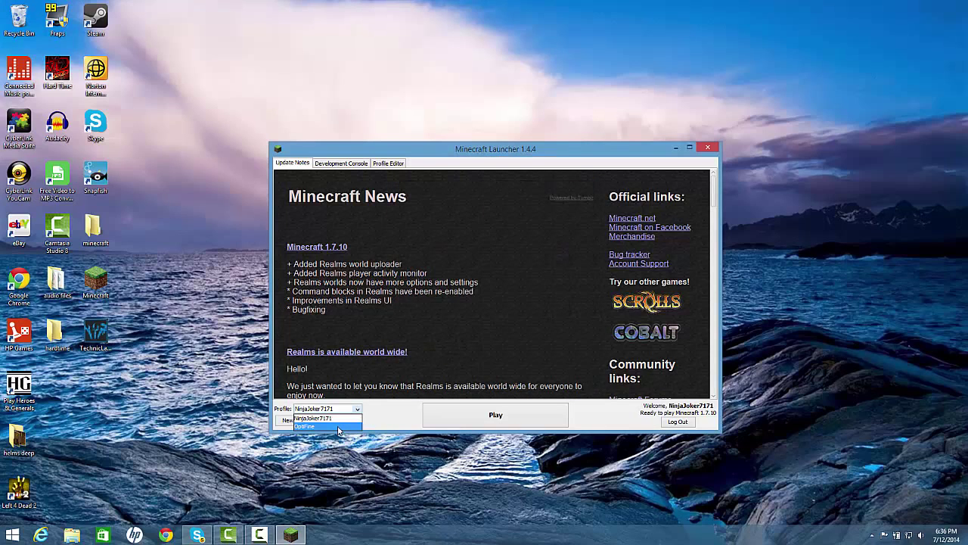
pyautogui.click(339, 427)
# Step: Save the OptiFine profile with JVM arguments at -Xmx3G, then review the account profile unchanged
pyautogui.click(340, 420)
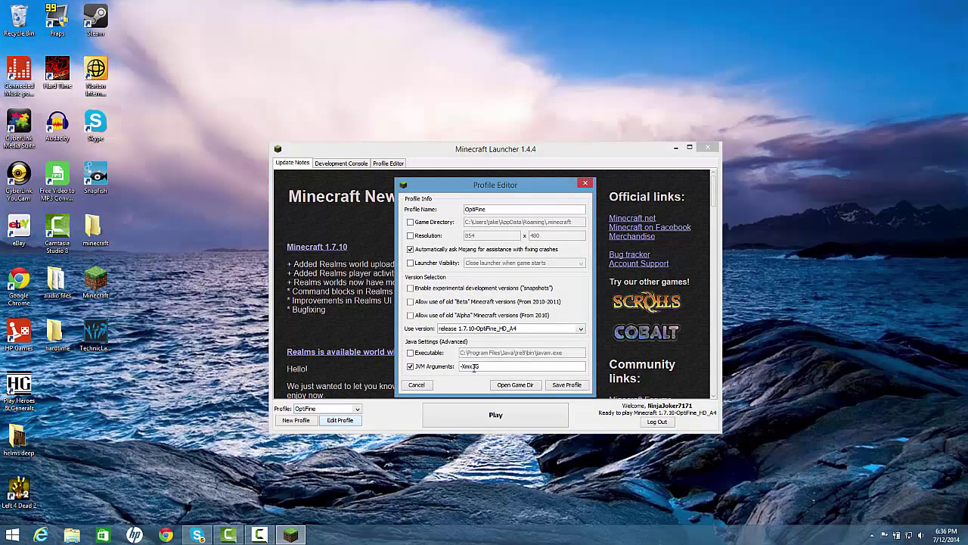
pyautogui.click(568, 386)
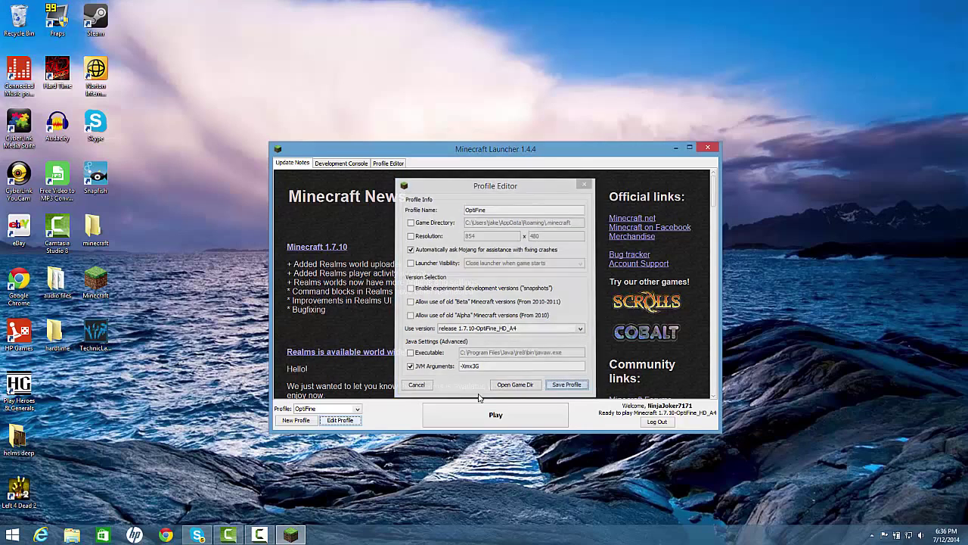
pyautogui.click(347, 422)
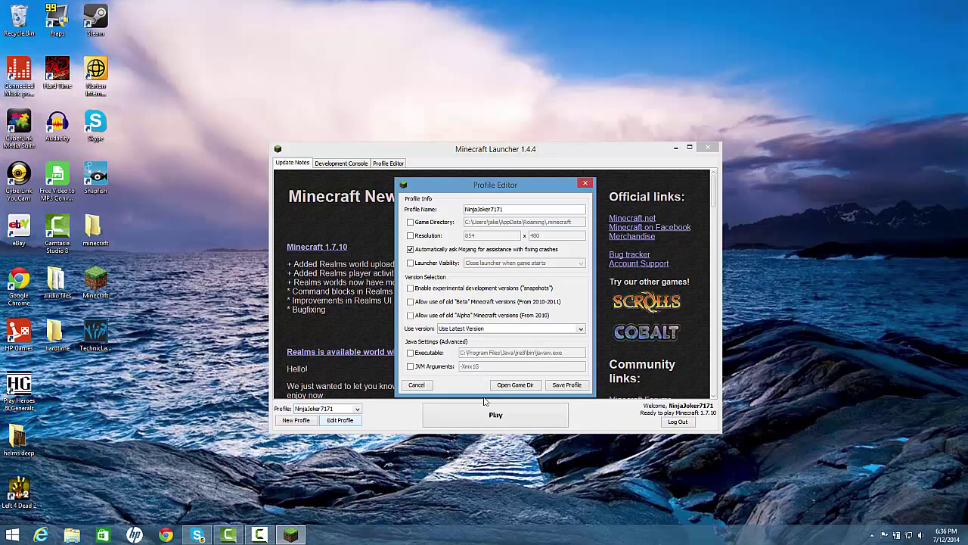
pyautogui.click(586, 183)
# Step: Close the Minecraft launcher and open Local Disk (C:) properties from This PC in File Explorer
pyautogui.click(715, 150)
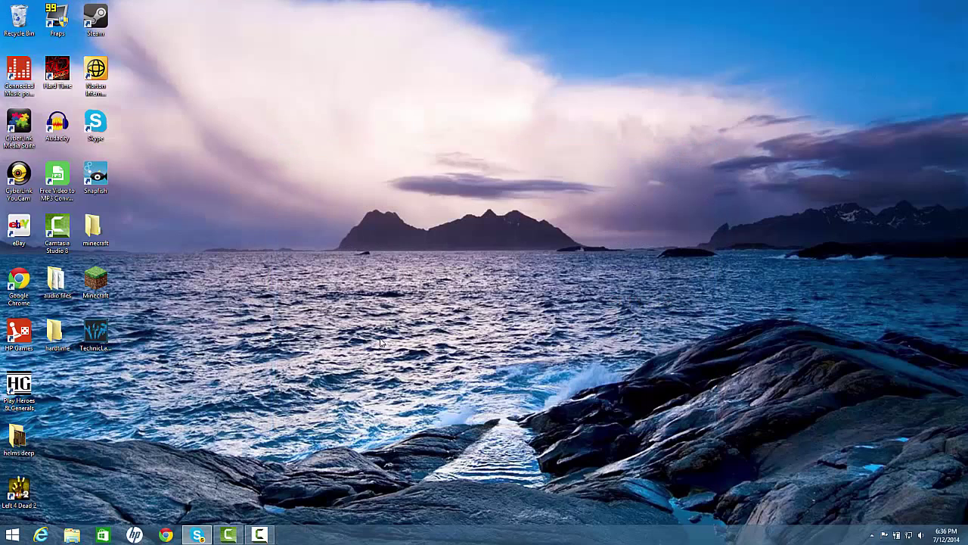
pyautogui.click(74, 535)
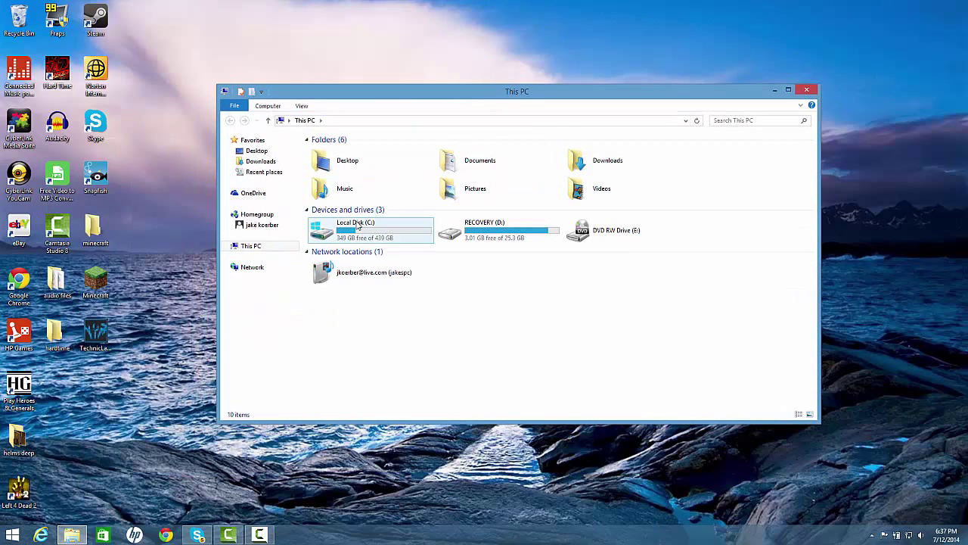
pyautogui.doubleClick(356, 225)
pyautogui.hotkey('shift', 'F10')
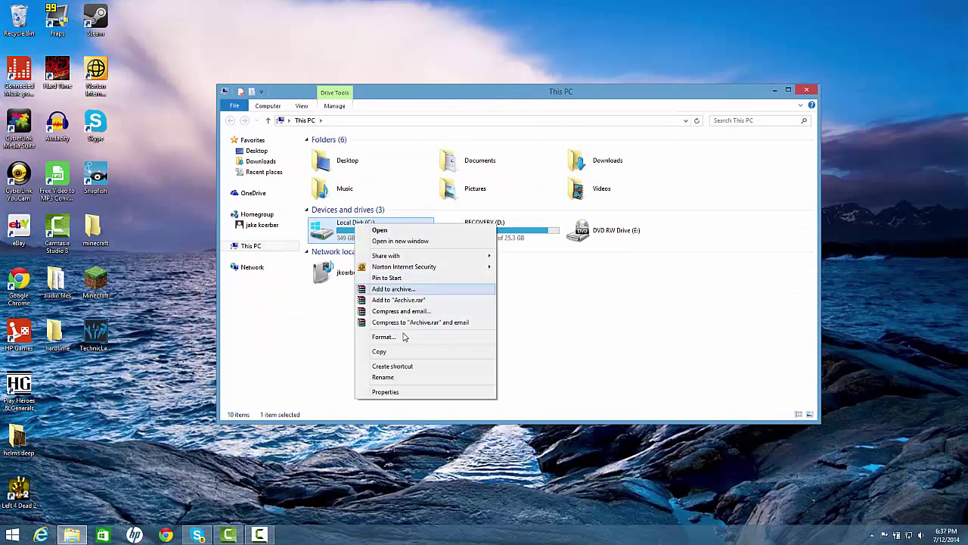
pyautogui.click(398, 392)
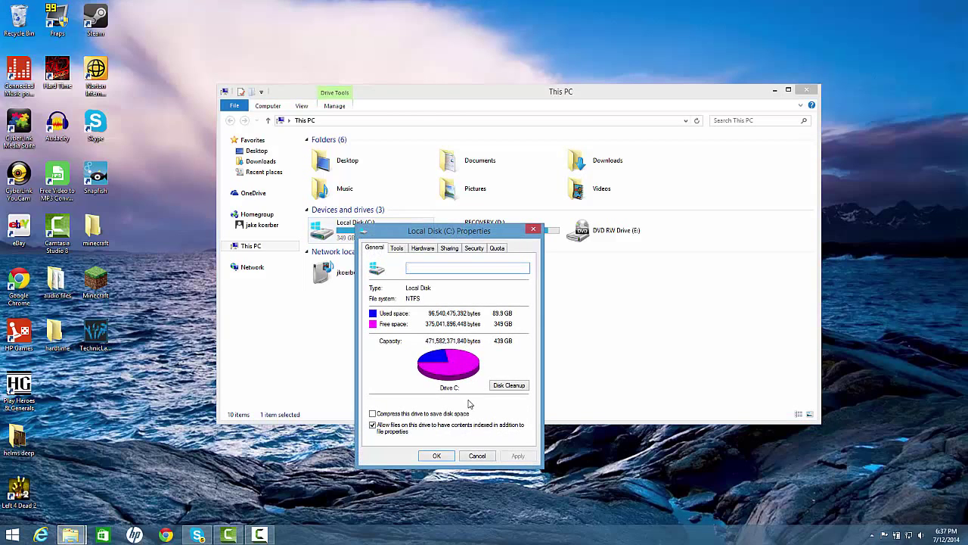
# Step: Browse the drive's Tools, Hardware, Sharing, Security and Quota tabs, then close the properties
pyautogui.click(399, 248)
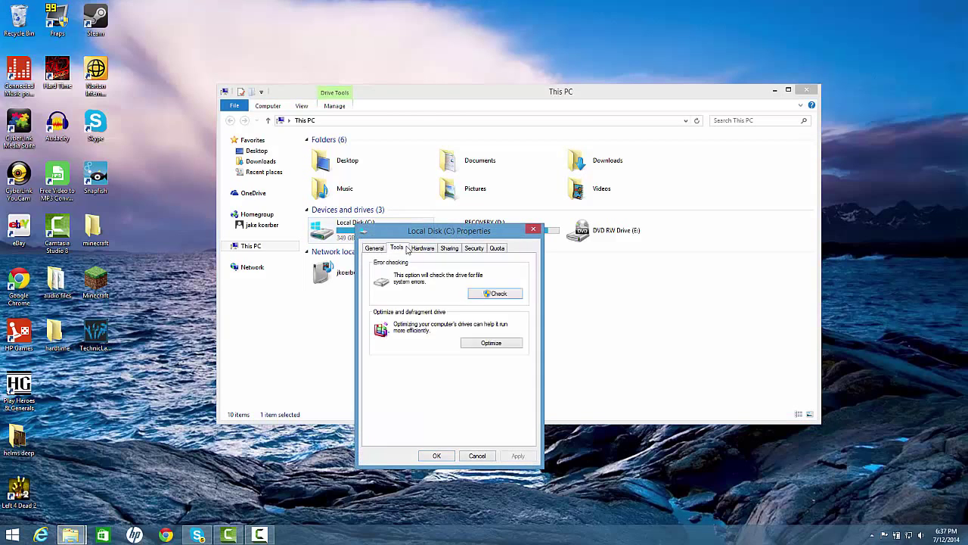
pyautogui.click(429, 249)
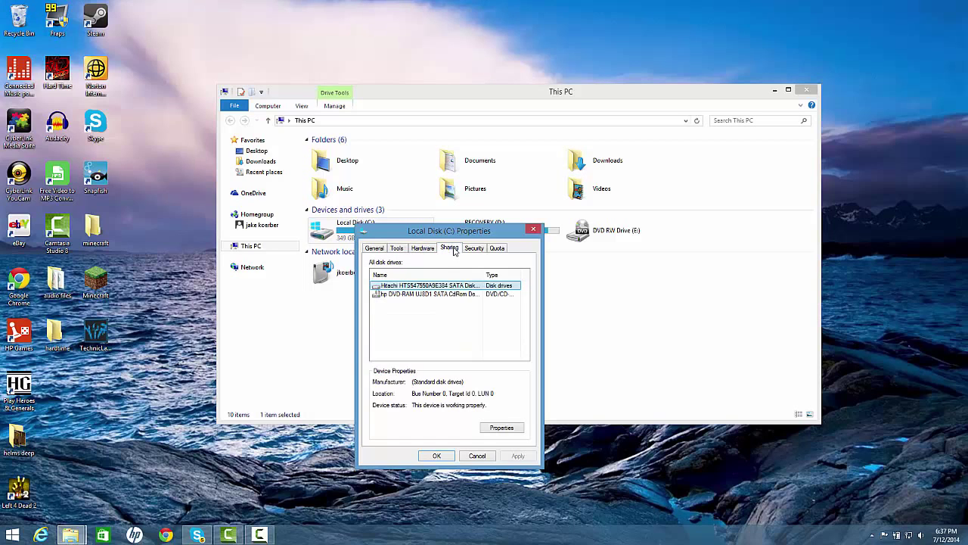
pyautogui.click(452, 250)
pyautogui.click(474, 248)
pyautogui.click(497, 248)
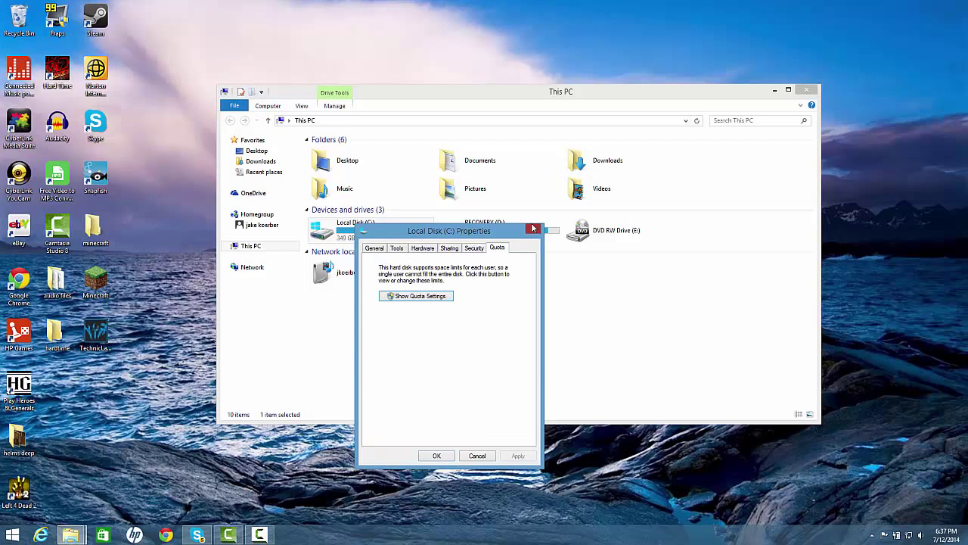
pyautogui.click(533, 228)
# Step: View This PC's system properties showing 4.00 GB RAM (3.47 GB usable), then close both windows
pyautogui.rightClick(261, 252)
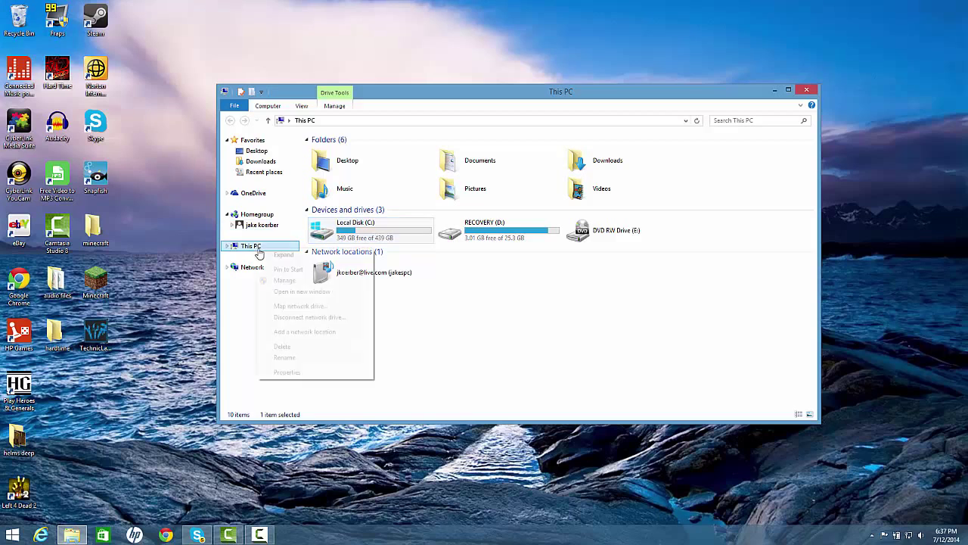
pyautogui.click(288, 371)
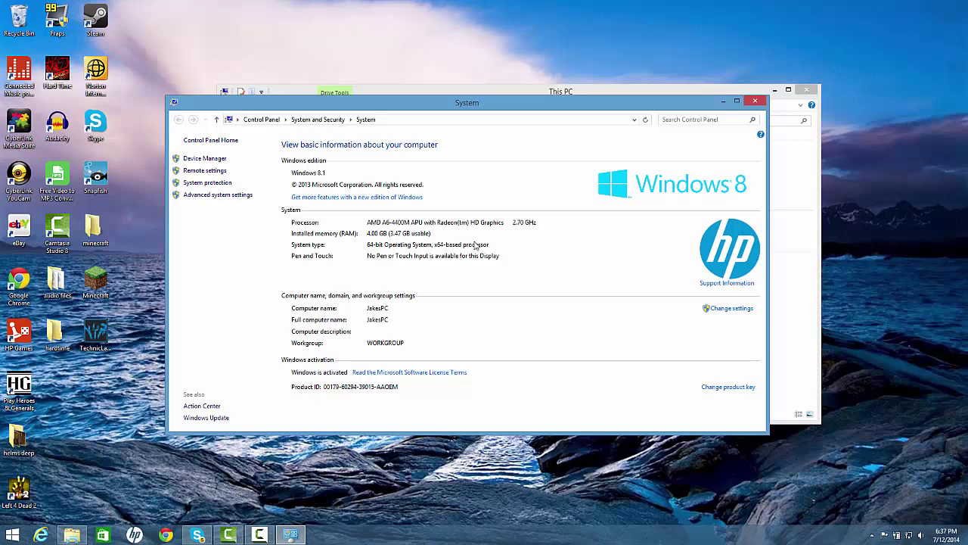
pyautogui.click(755, 100)
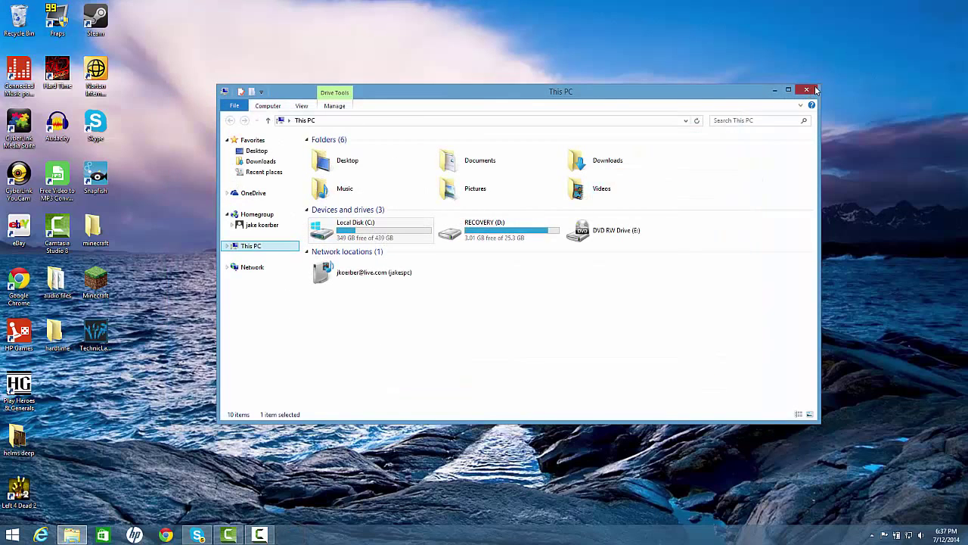
pyautogui.click(807, 90)
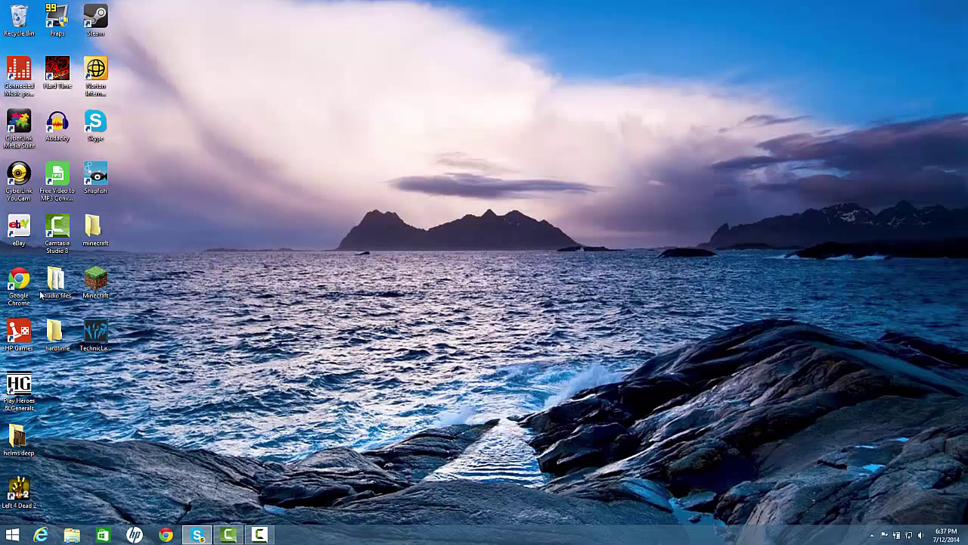
# Step: Relaunch Minecraft Launcher and save the profile with JVM arguments enabled, changing -Xmx1G to -Xmx3G
pyautogui.doubleClick(96, 285)
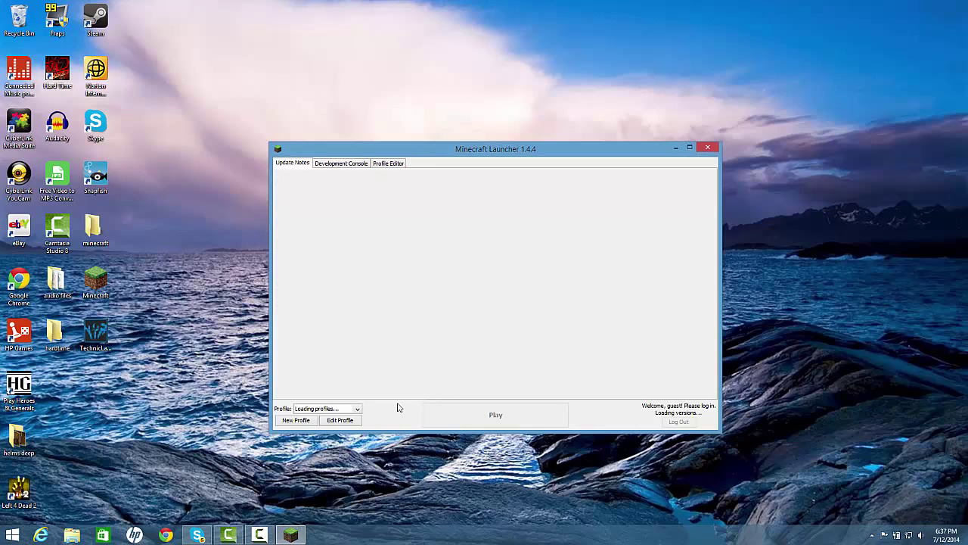
pyautogui.click(344, 421)
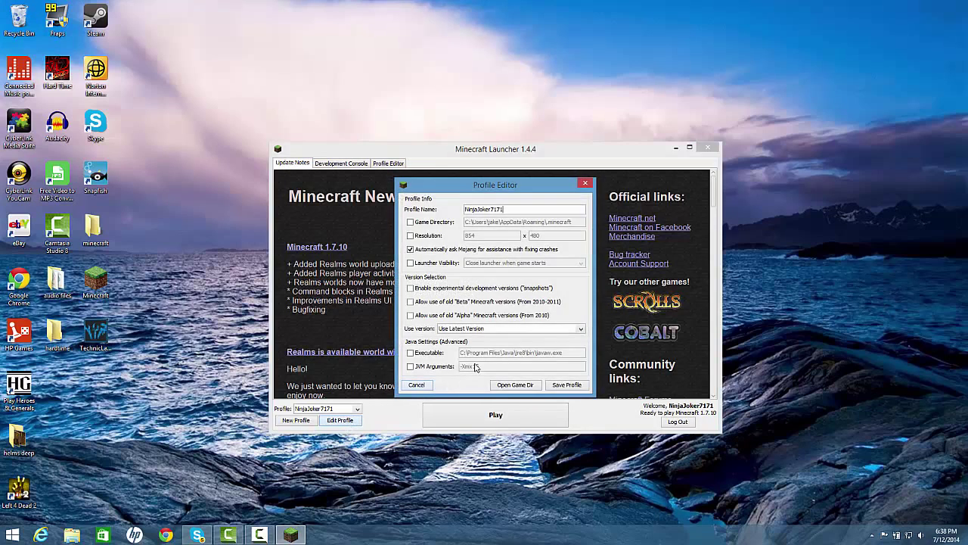
pyautogui.click(418, 368)
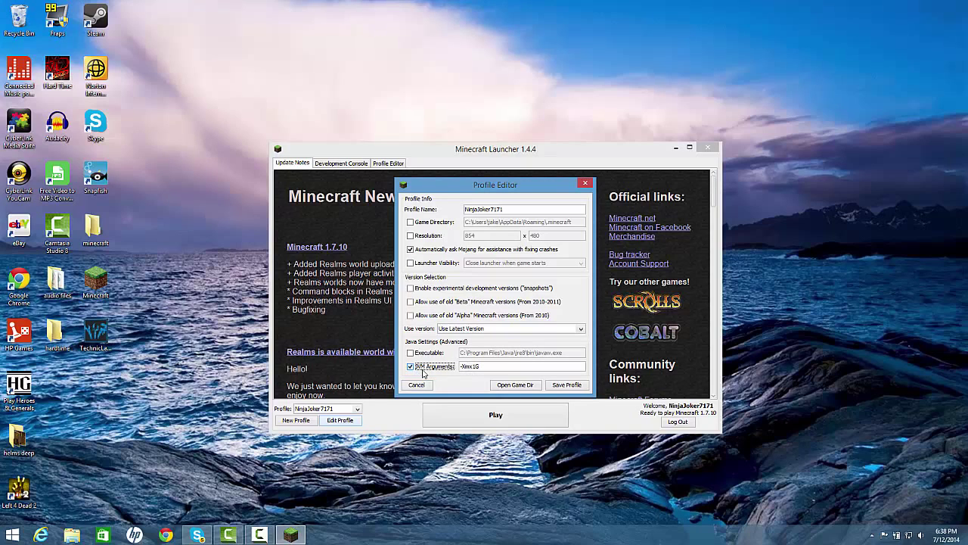
pyautogui.click(478, 366)
pyautogui.press('BackSpace')
pyautogui.write('3')
pyautogui.click(571, 386)
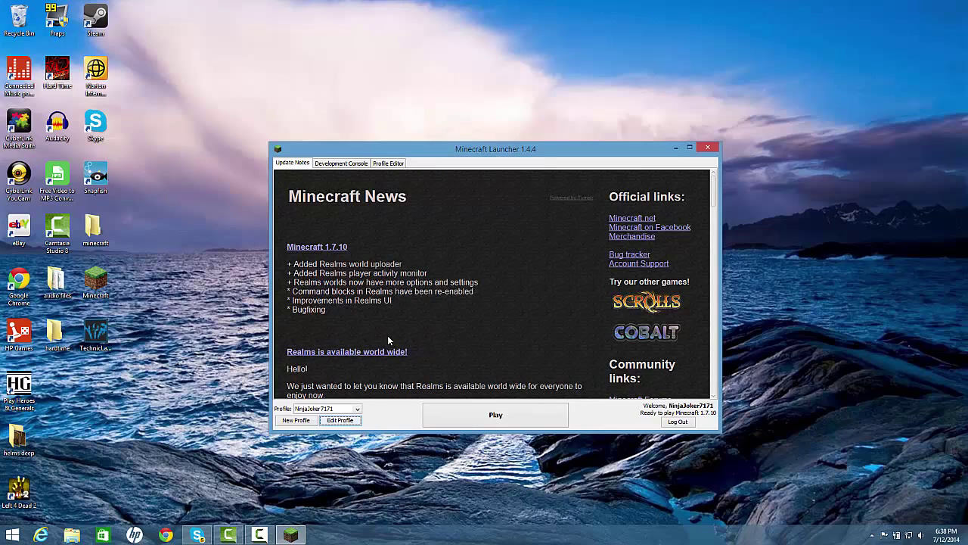
pyautogui.scroll(-3, 521, 357)
pyautogui.scroll(3, 520, 362)
# Step: Close the Minecraft Launcher and start TechnicLauncher from its desktop icon
pyautogui.click(702, 150)
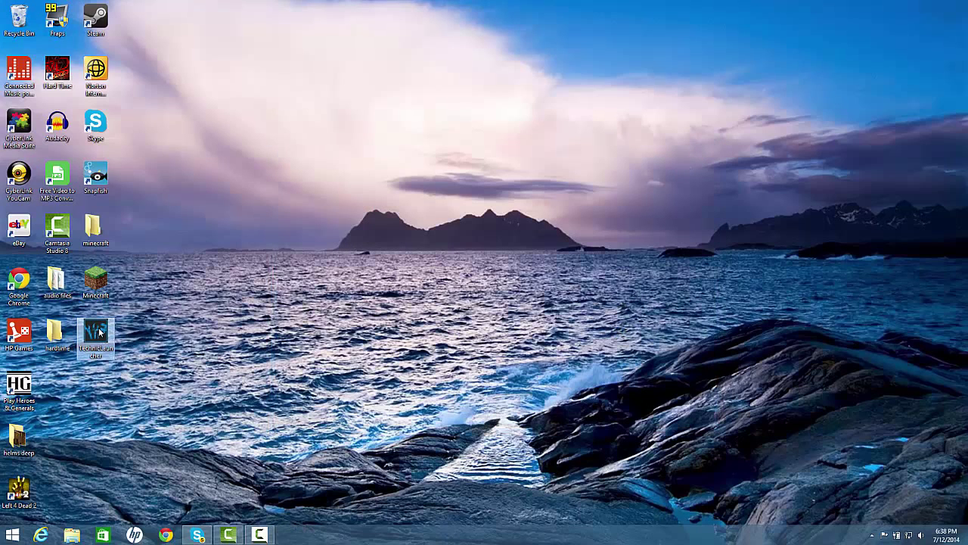
pyautogui.doubleClick(99, 332)
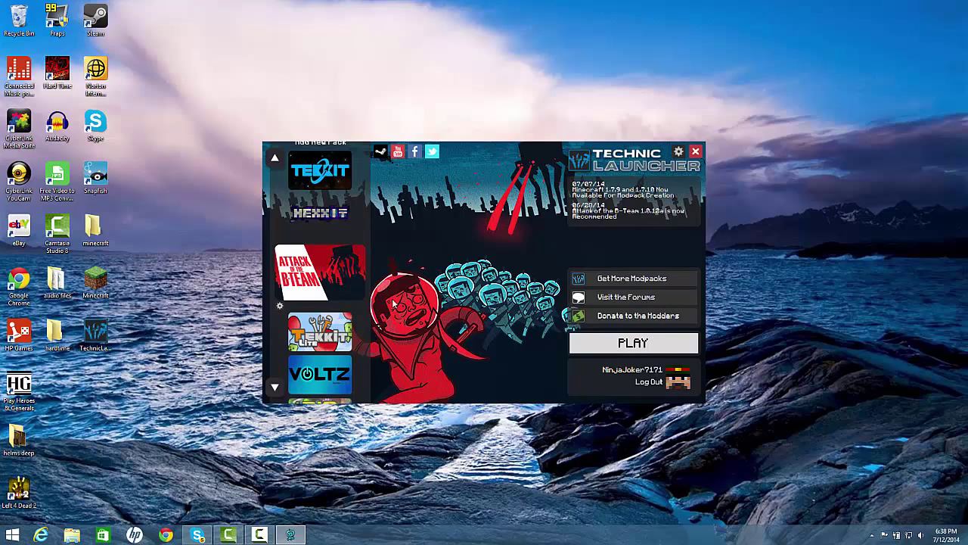
# Step: Set Technic Launcher's memory option to 3 GB, save the options, and close the launcher
pyautogui.click(678, 152)
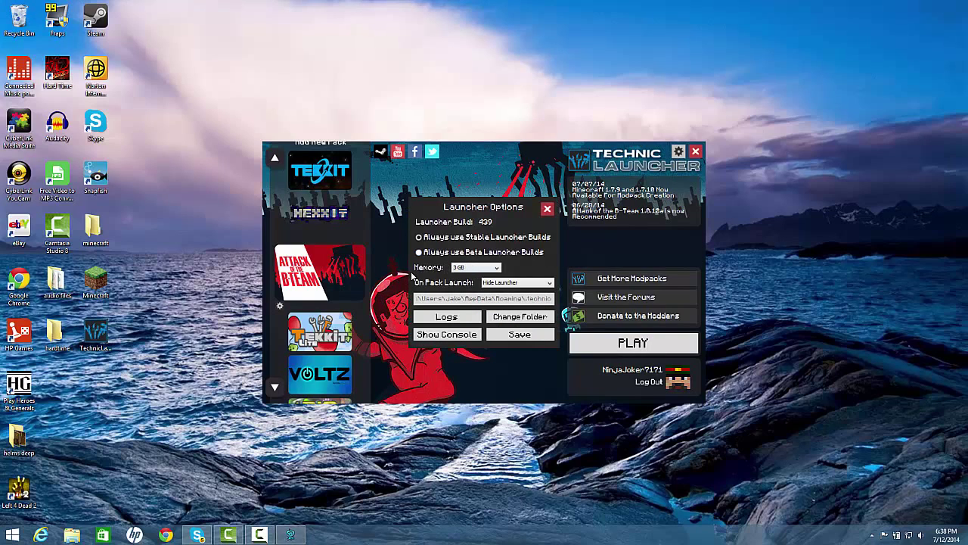
pyautogui.click(491, 268)
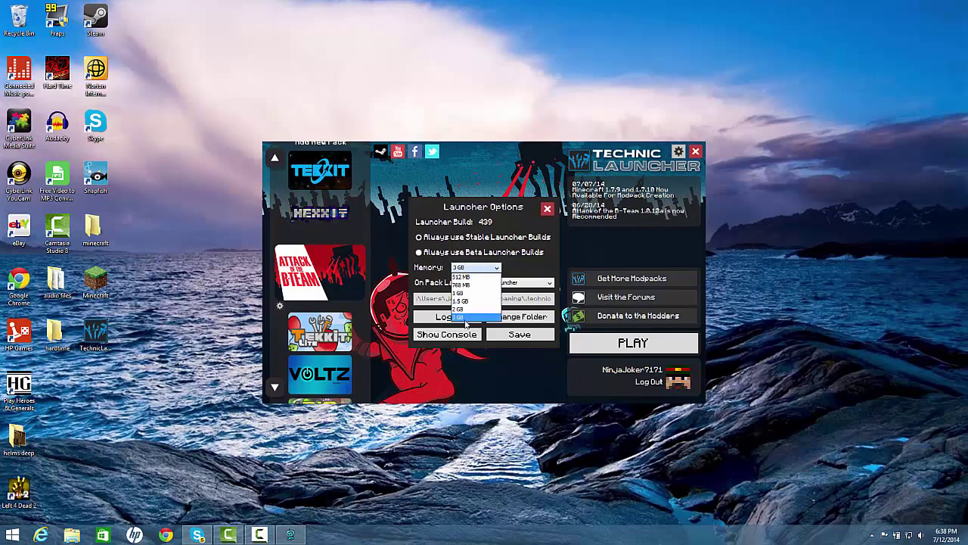
pyautogui.click(467, 318)
pyautogui.click(477, 267)
pyautogui.click(470, 318)
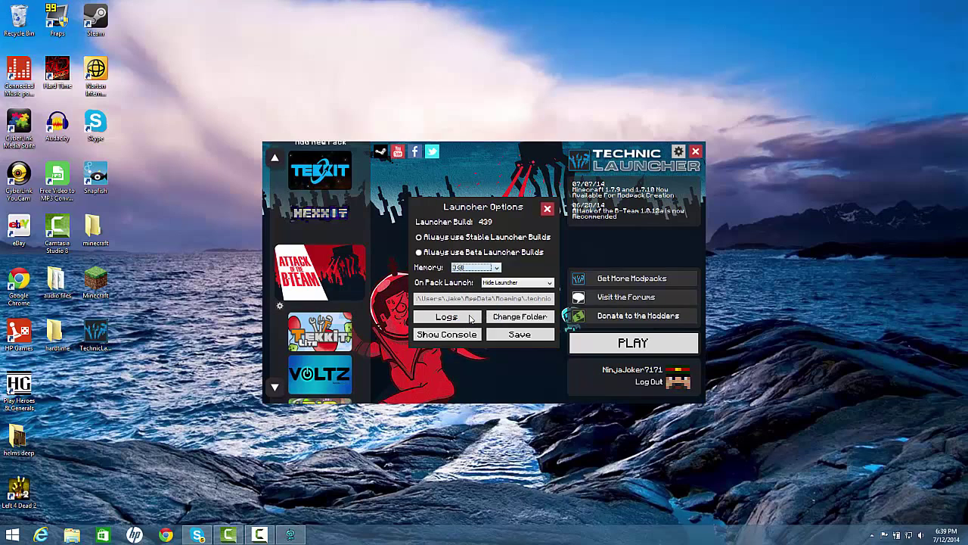
pyautogui.click(517, 338)
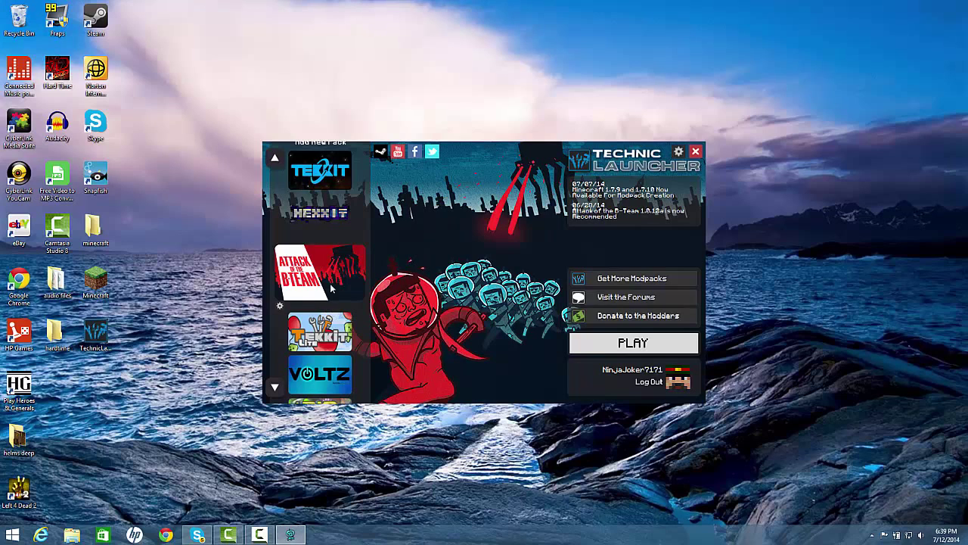
pyautogui.scroll(4, 330, 230)
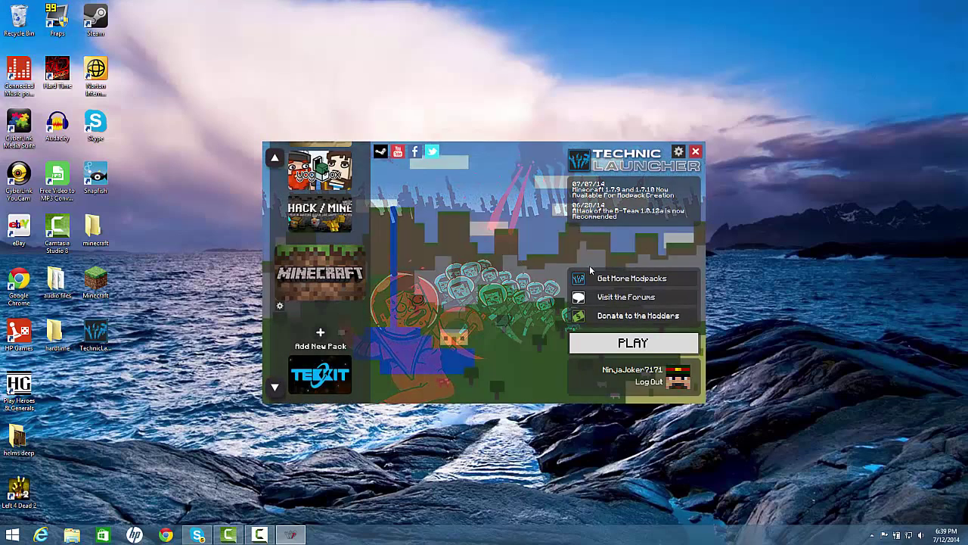
pyautogui.click(696, 151)
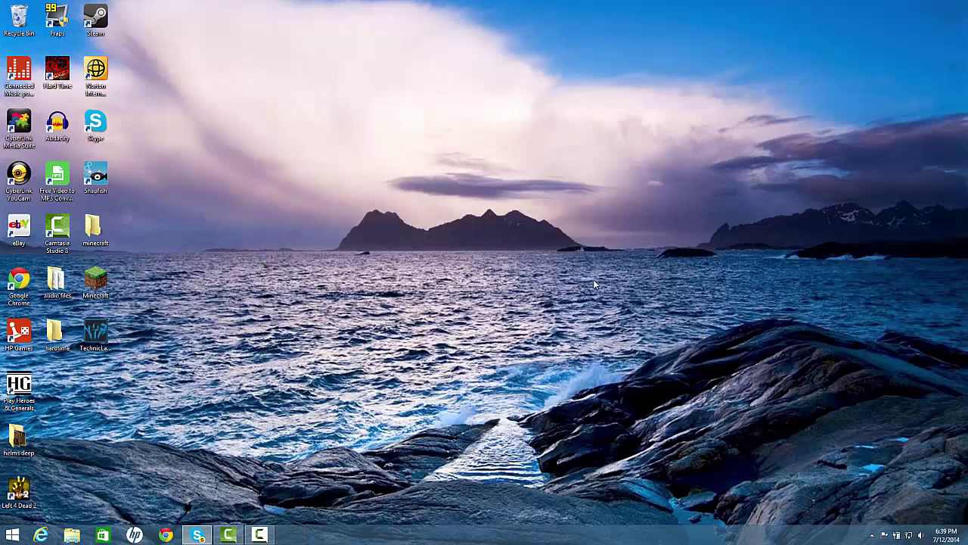